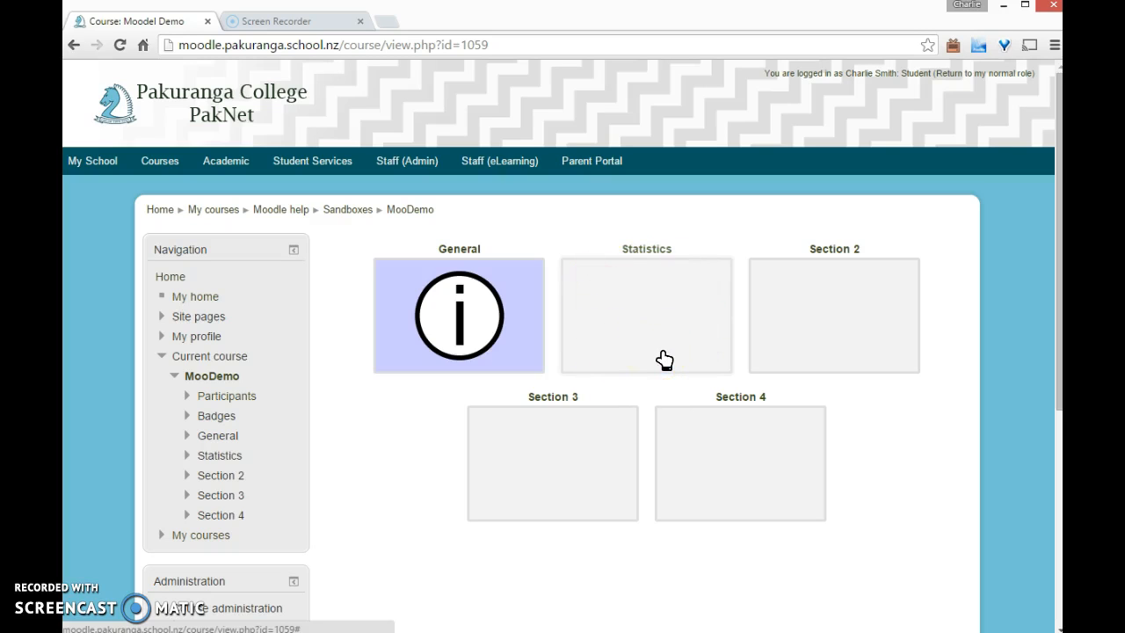
- Search Google for statistics in a new browser tab and show the image results
click(393, 22)
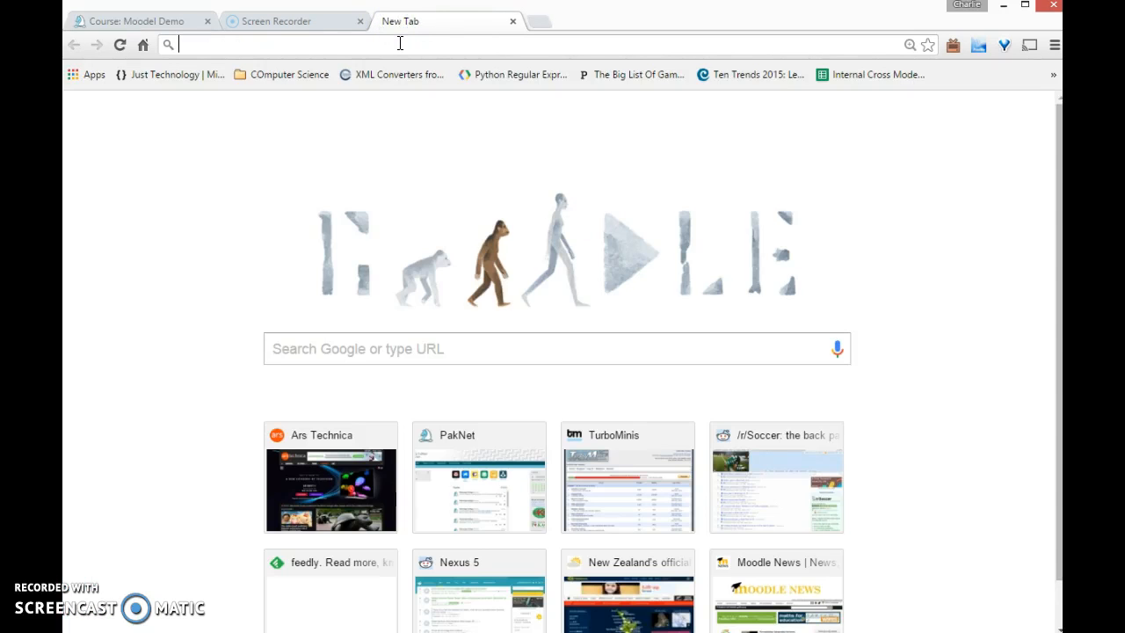
text(stat)
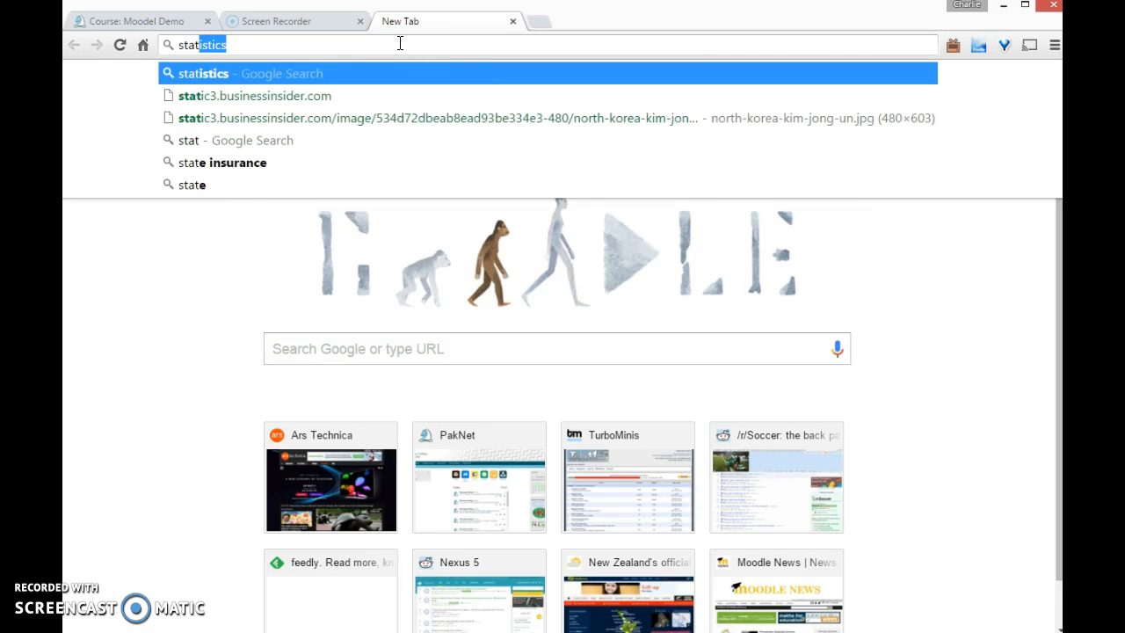
text(istics)
key(Return)
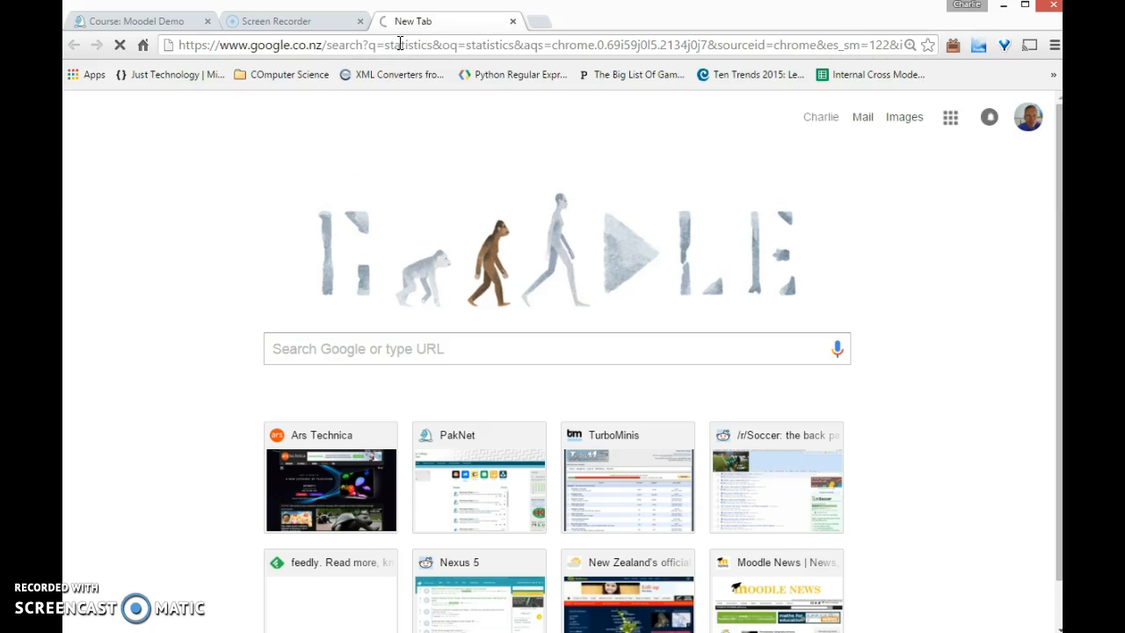
click(249, 139)
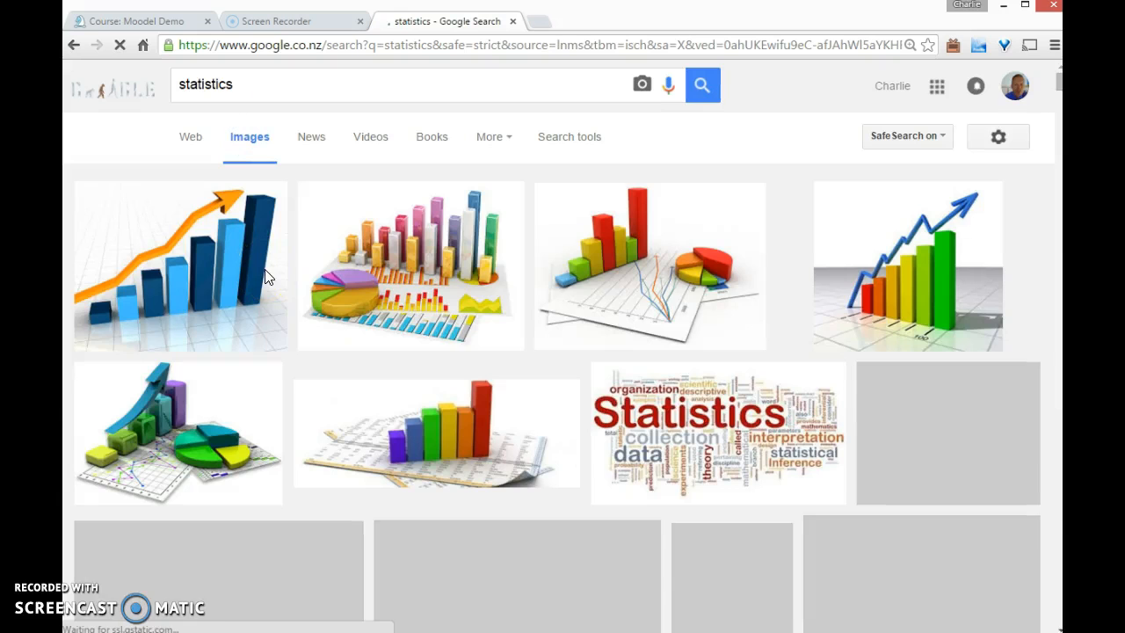
- Save the picture of colourful 3D bars with a pie chart as statistics.png on the Data (D:) drive
click(427, 281)
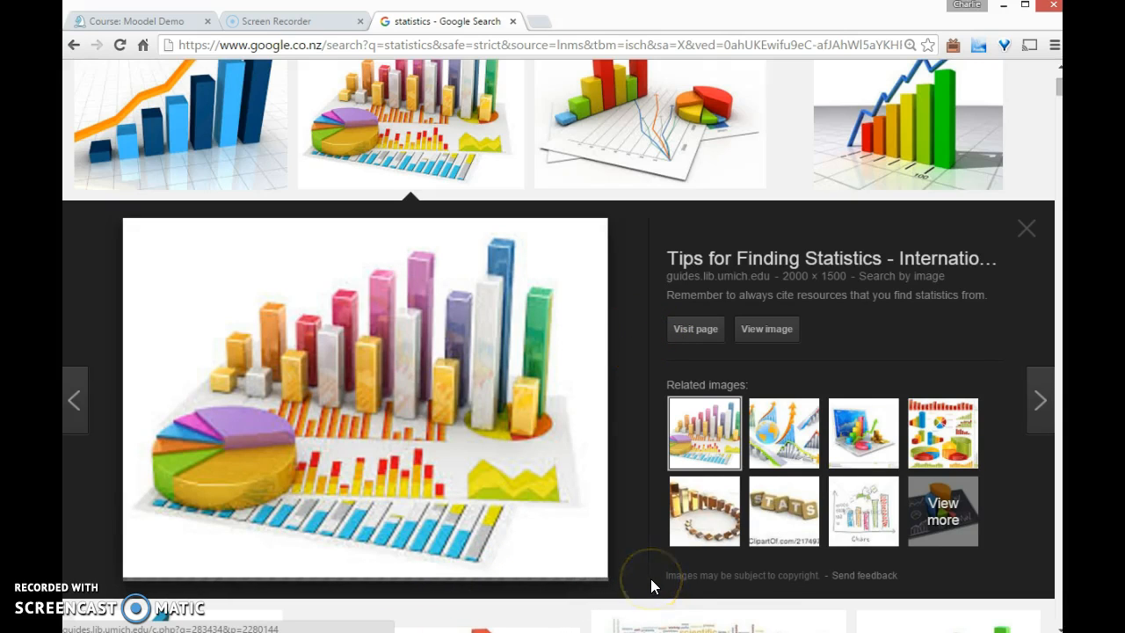
right_click(344, 387)
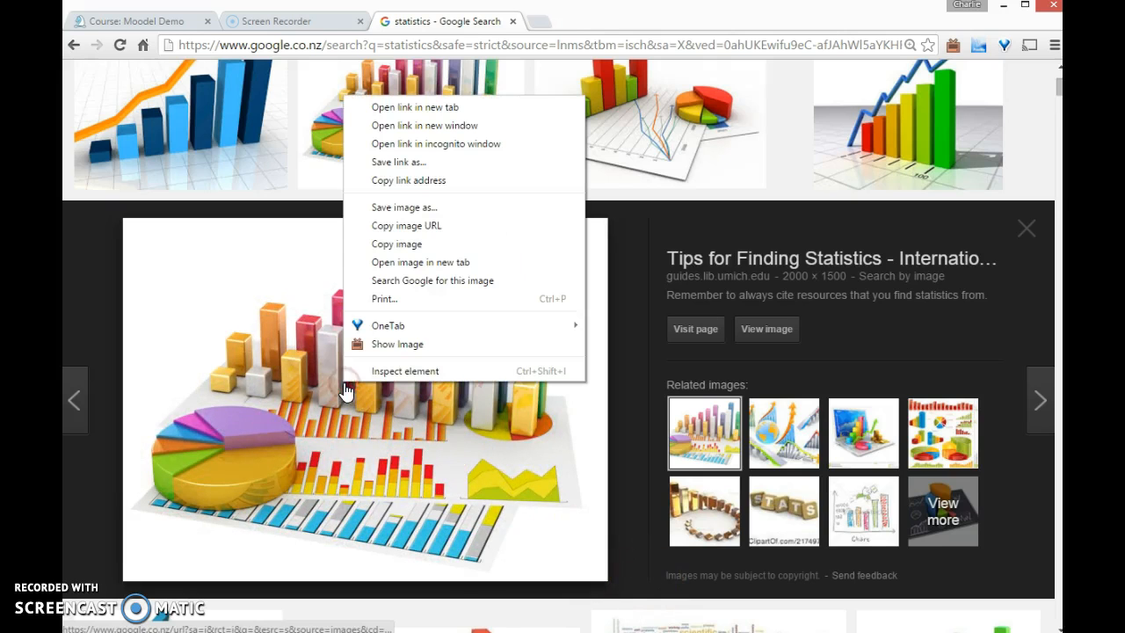
click(396, 210)
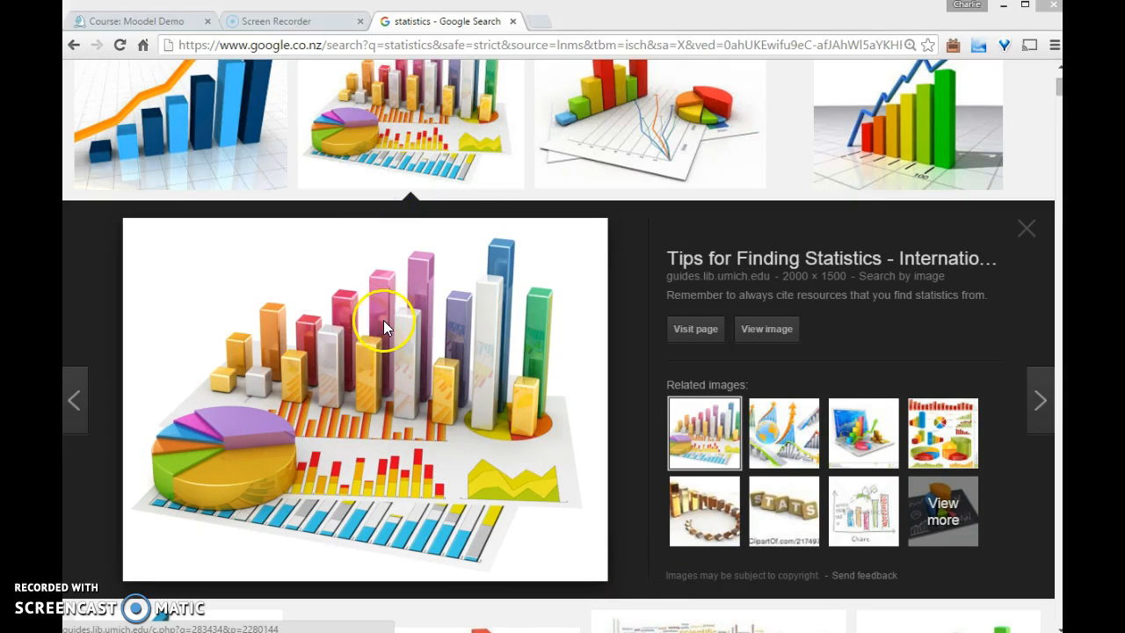
click(127, 240)
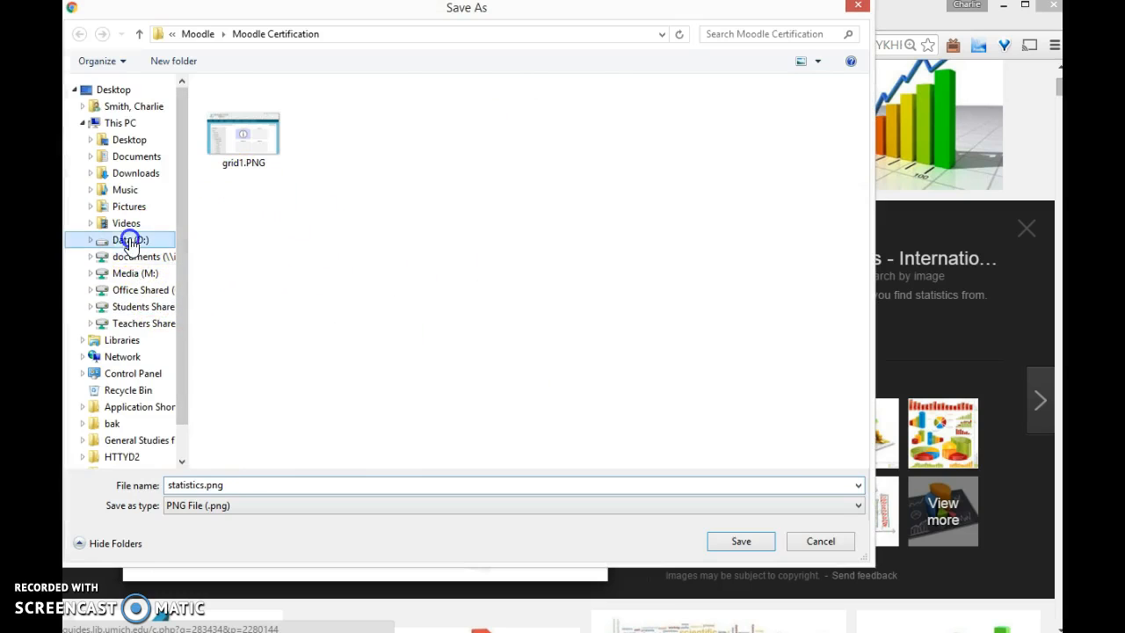
click(739, 541)
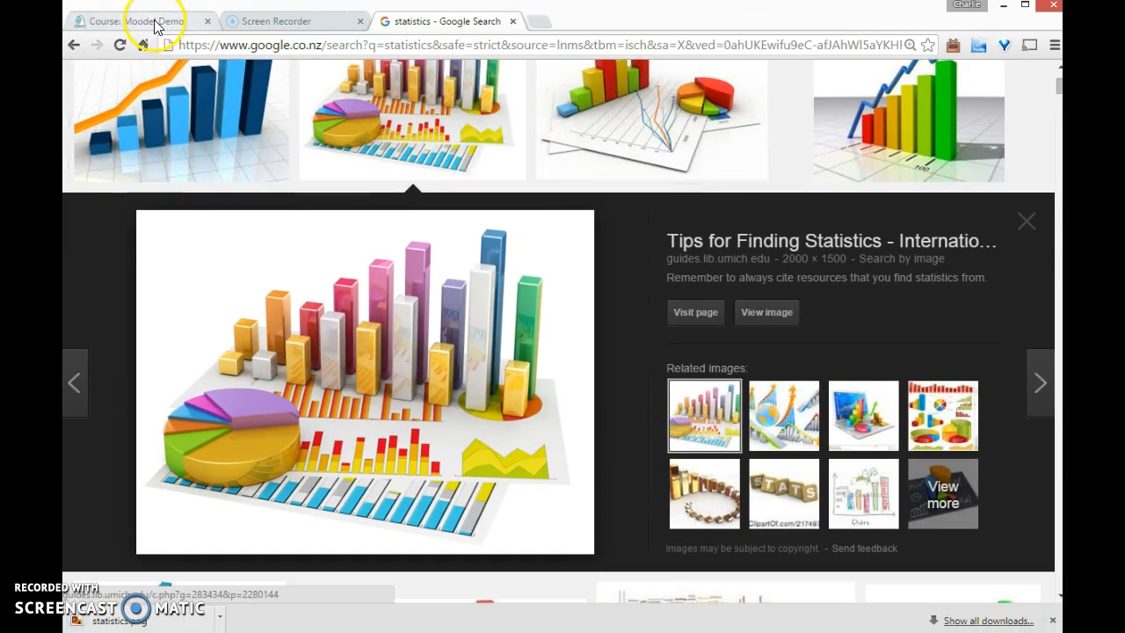
- Switch from the student role back to the normal role in the MooDemo course and turn editing on
click(141, 21)
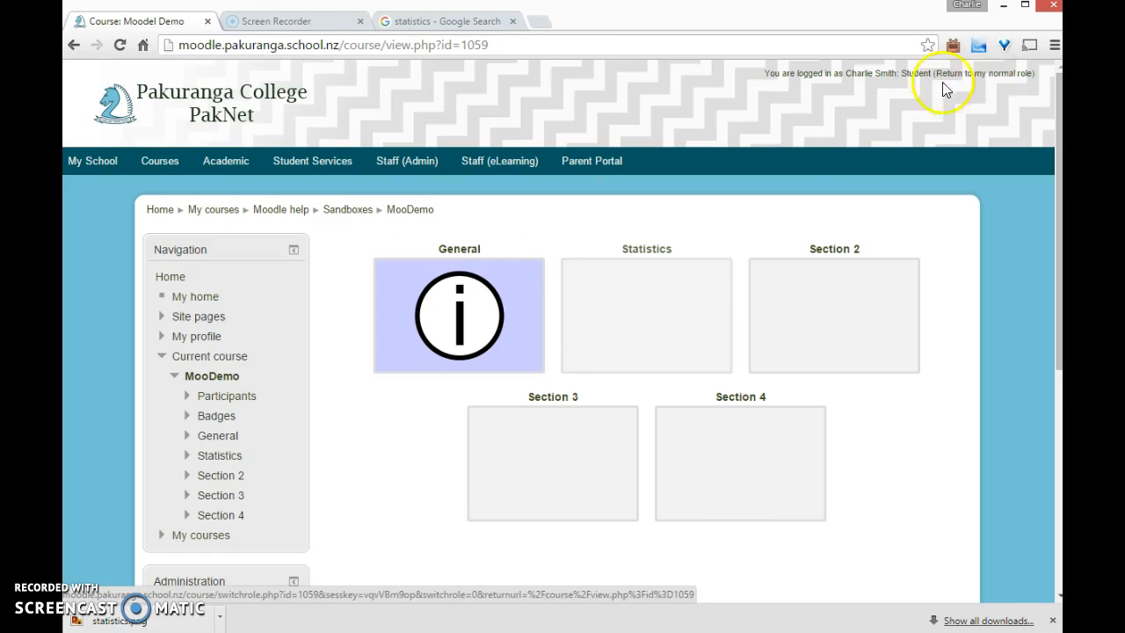
click(979, 74)
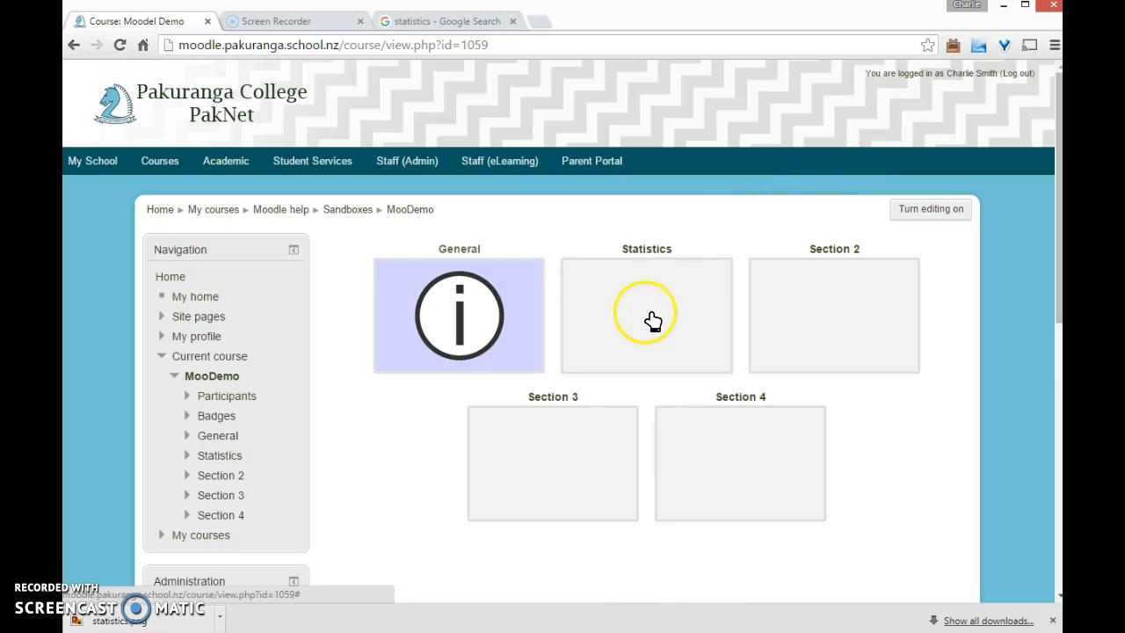
click(909, 211)
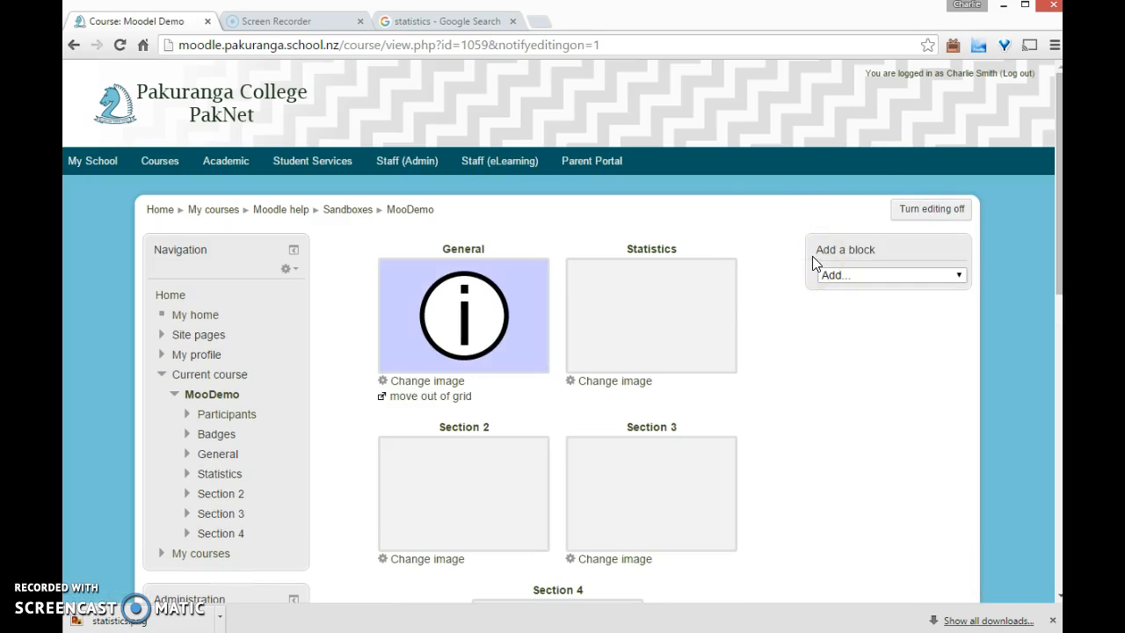
- Set statistics.png from the Data (D:) drive in File Explorer as the Statistics section's grid image and save the changes
click(639, 390)
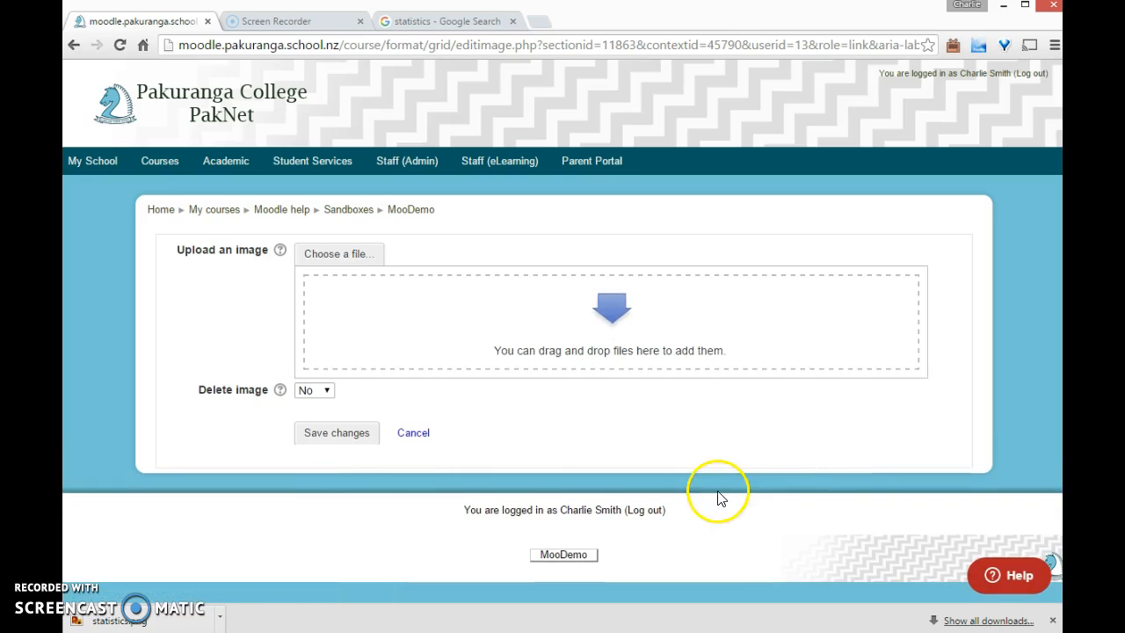
key(alt+Tab)
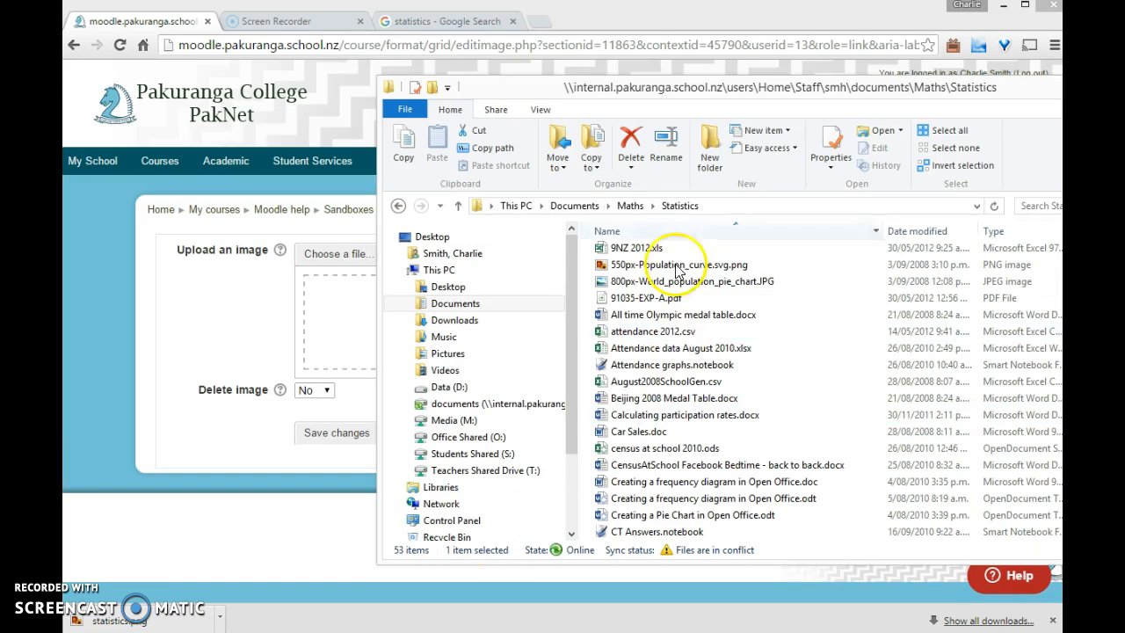
click(448, 388)
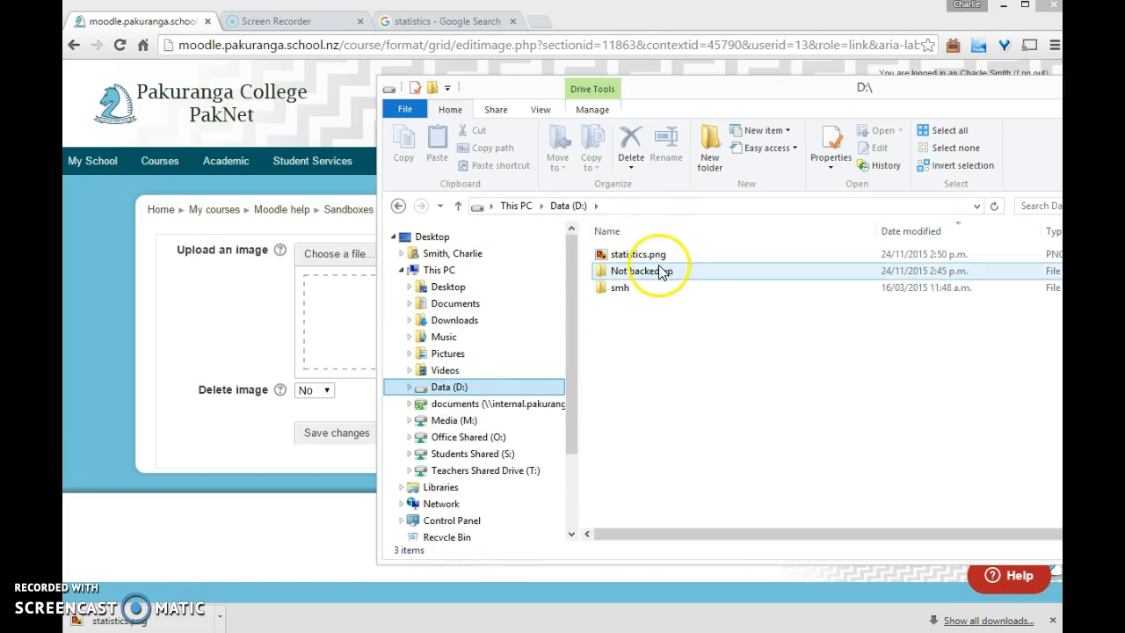
drag(653, 97, 838, 104)
drag(817, 261, 439, 326)
click(343, 432)
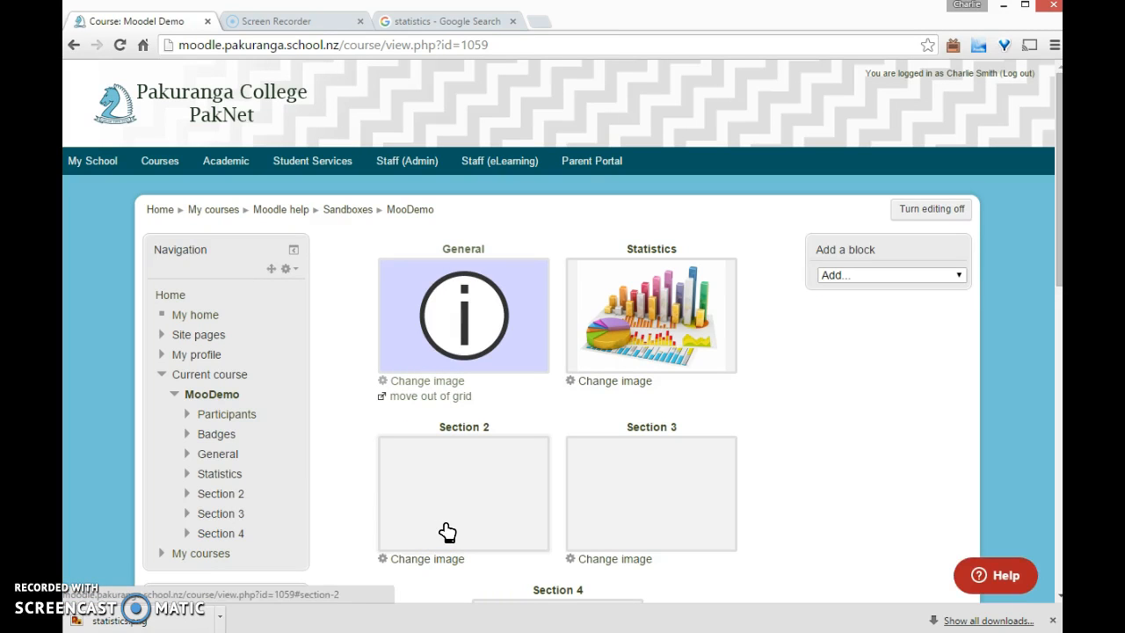
- Open the Statistics section and add Beijing 2008 Medal Table.docx to it from the Documents > Maths > Statistics folder in File Explorer
click(653, 294)
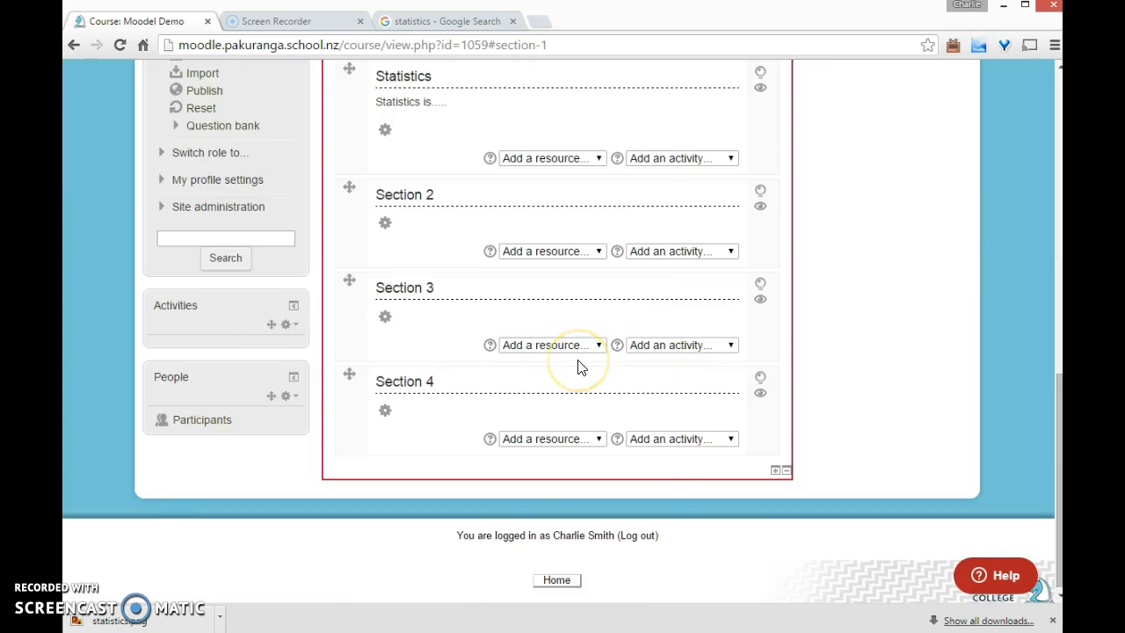
scroll(455, 209, up, 1)
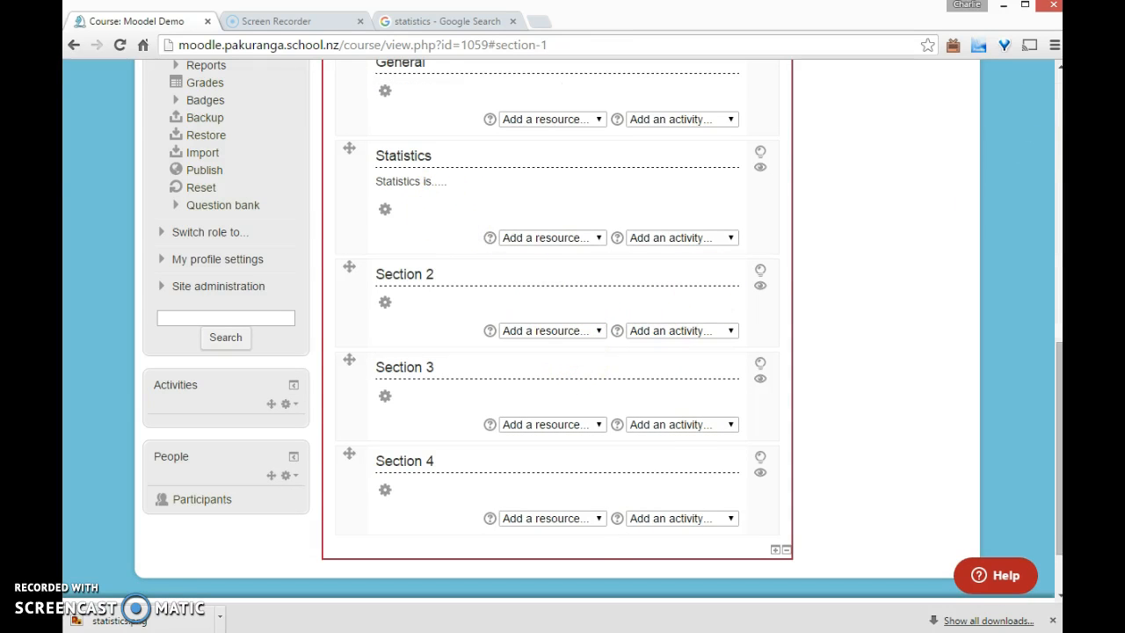
key(alt+Tab)
click(583, 215)
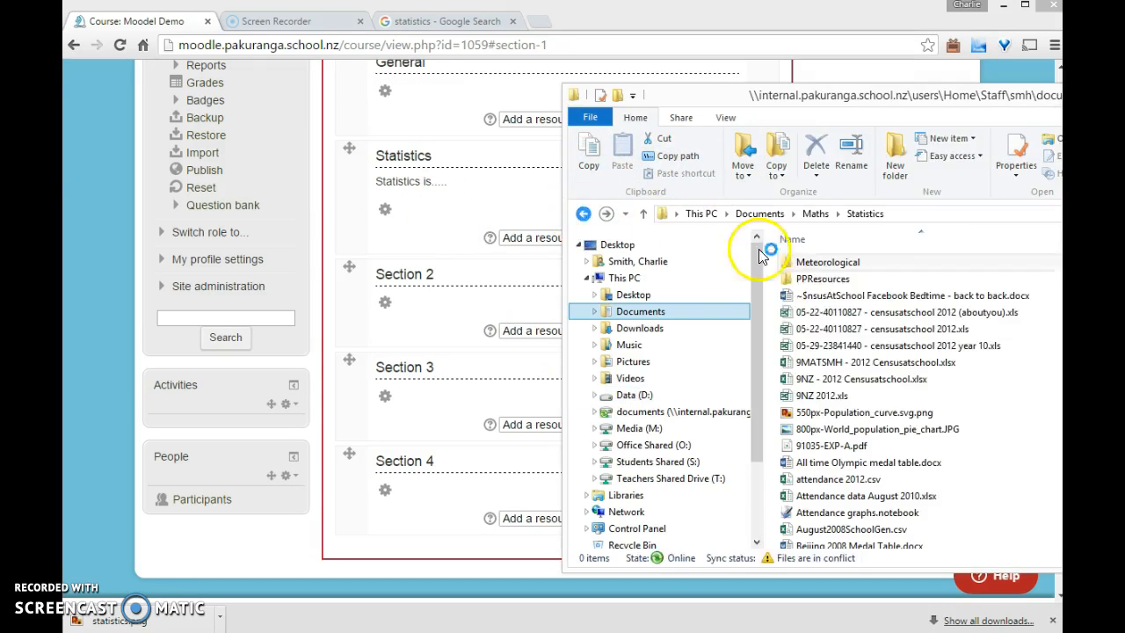
click(893, 480)
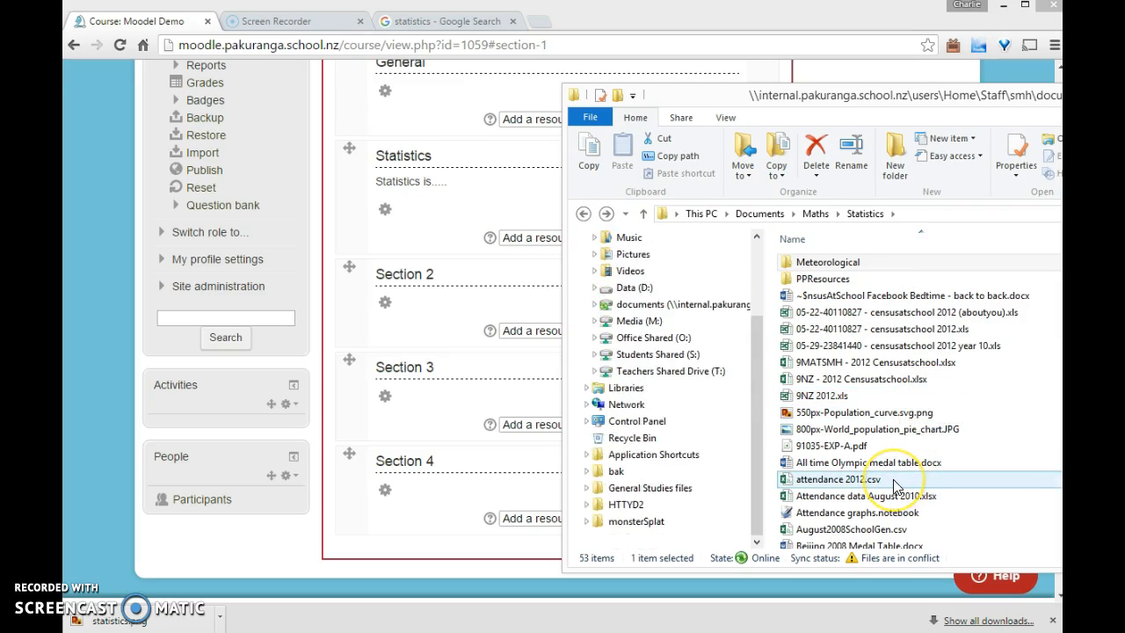
scroll(879, 479, down, 2)
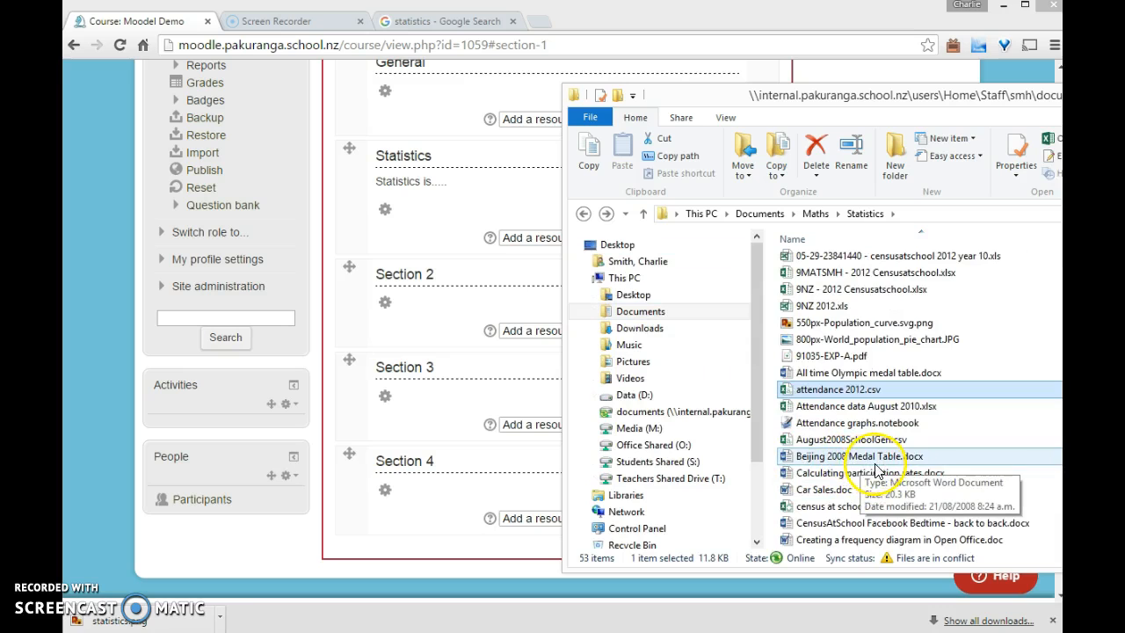
drag(835, 98, 924, 82)
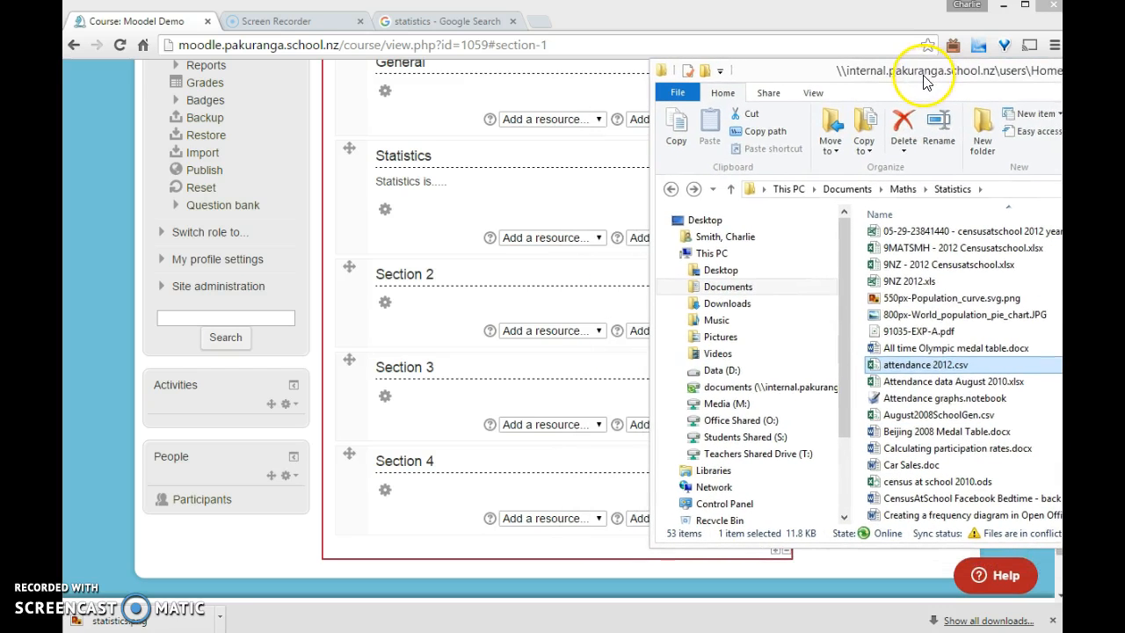
drag(942, 432, 441, 235)
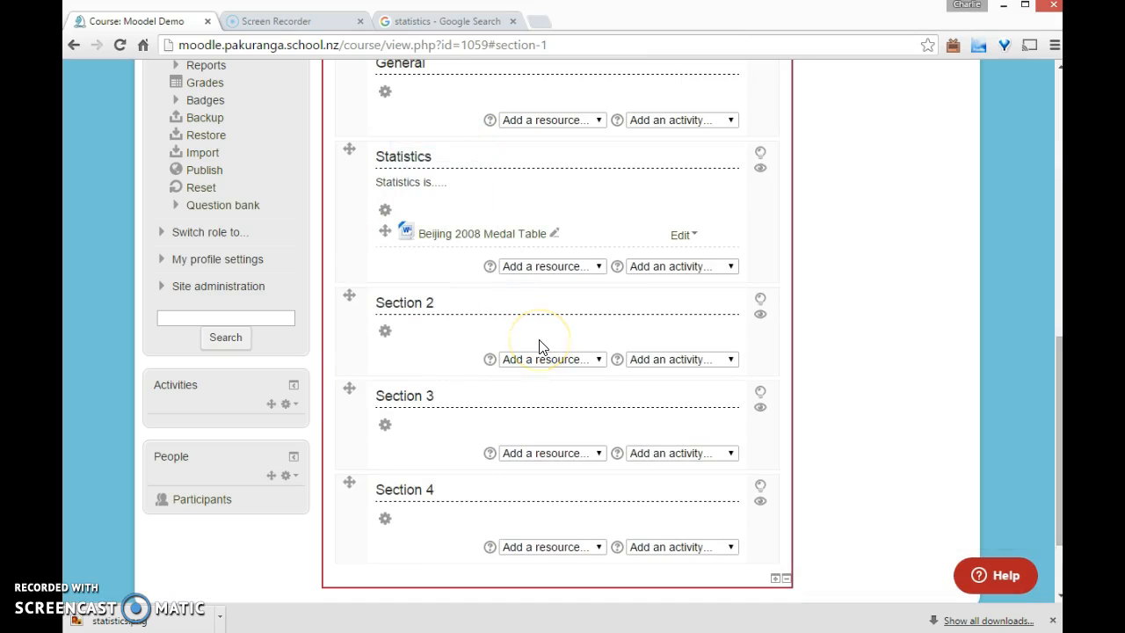
- Rename the Word document resource in the Statistics section as Beijing 2008 Medals
click(554, 234)
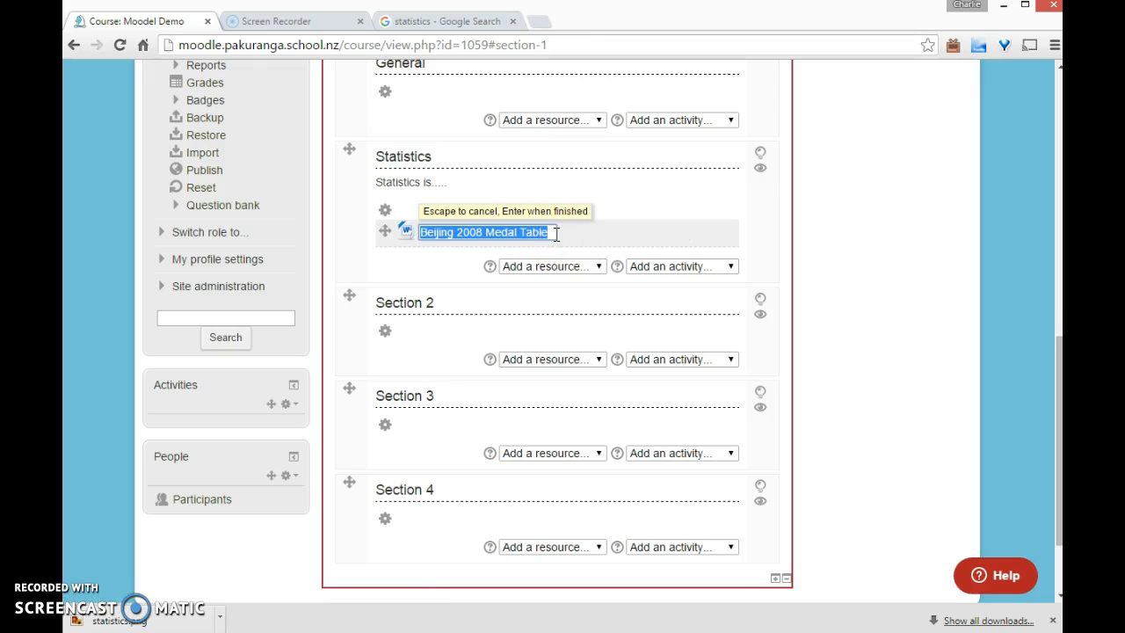
click(556, 233)
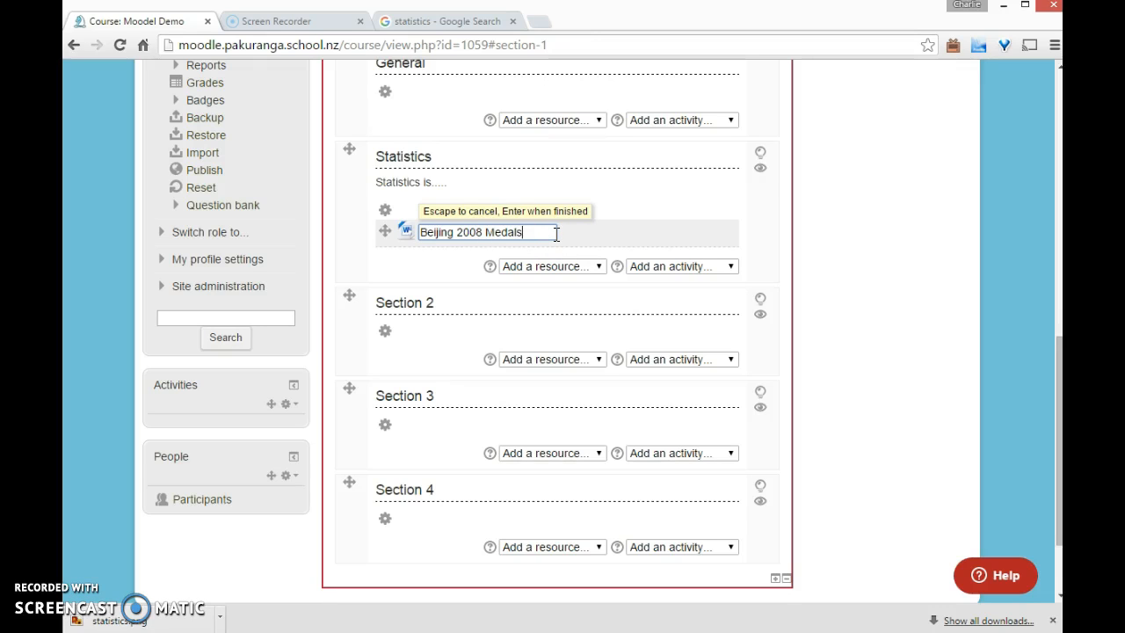
key(Return)
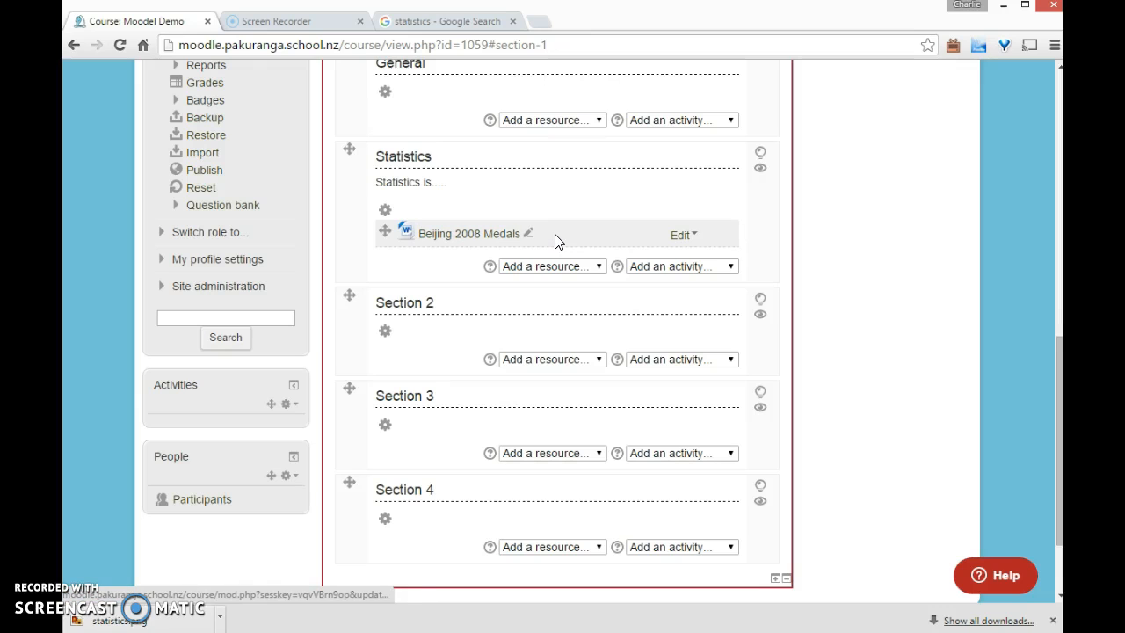
mouse_move(385, 230)
mouse_down()
mouse_move(385, 347)
mouse_move(379, 211)
mouse_up()
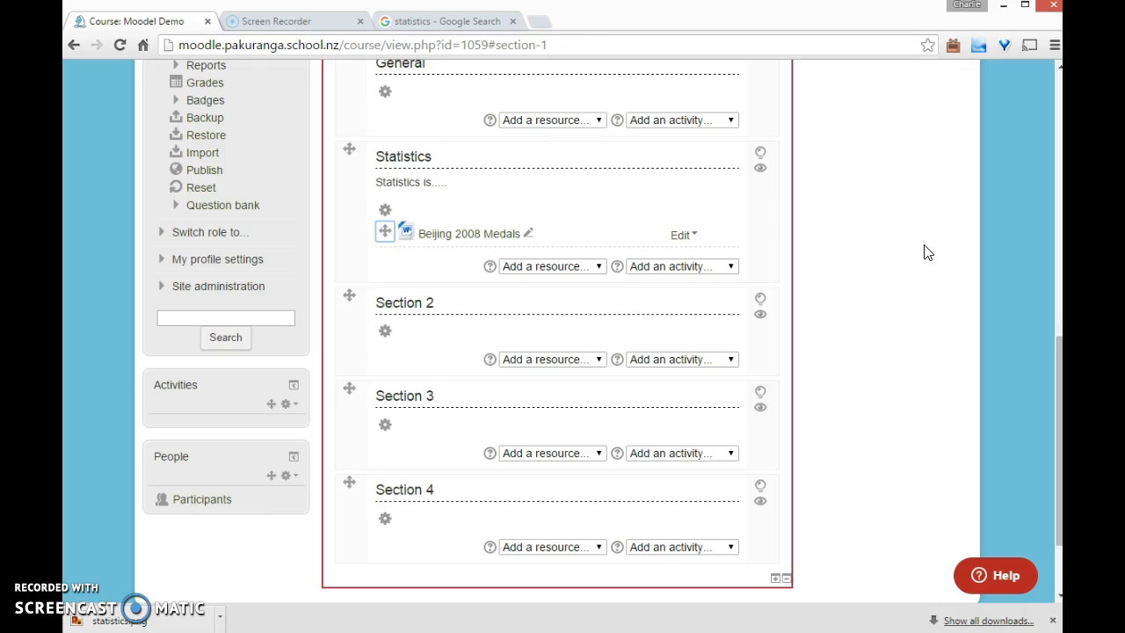
- Switch to File Explorer and compress all four Excel files in the Meteorological folder into a zipped folder
key(alt+Tab)
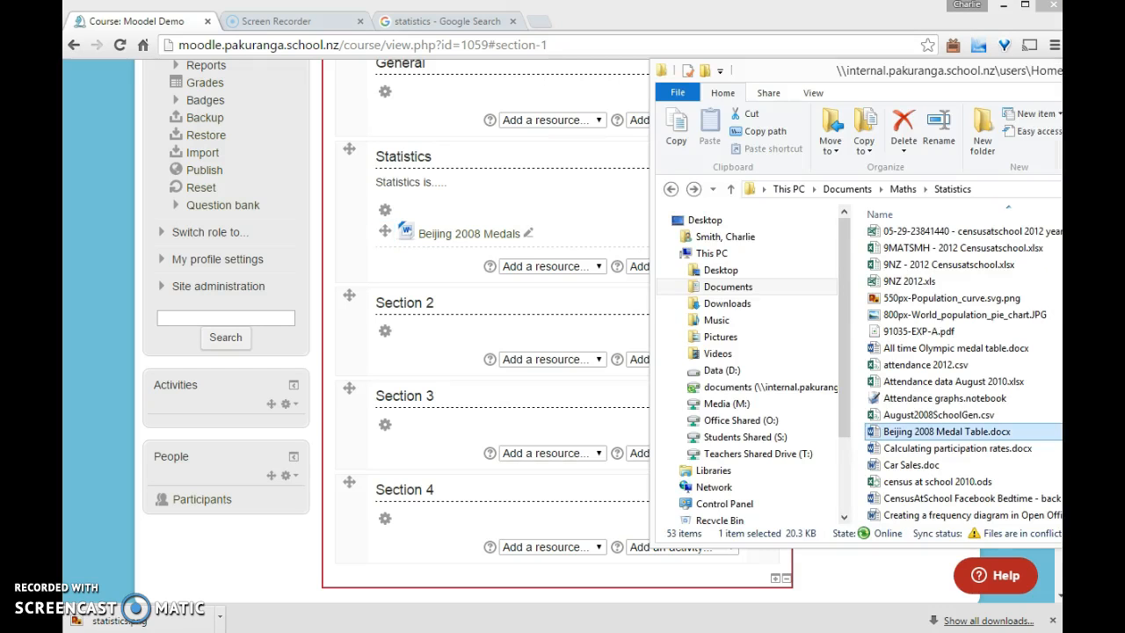
scroll(958, 290, up, 2)
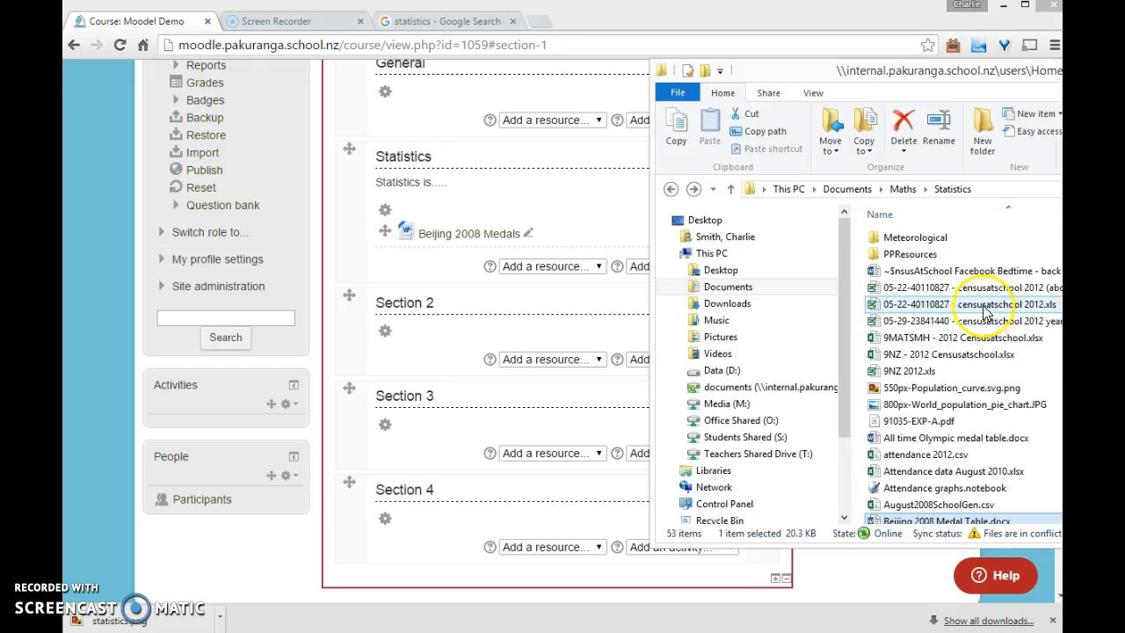
double_click(927, 240)
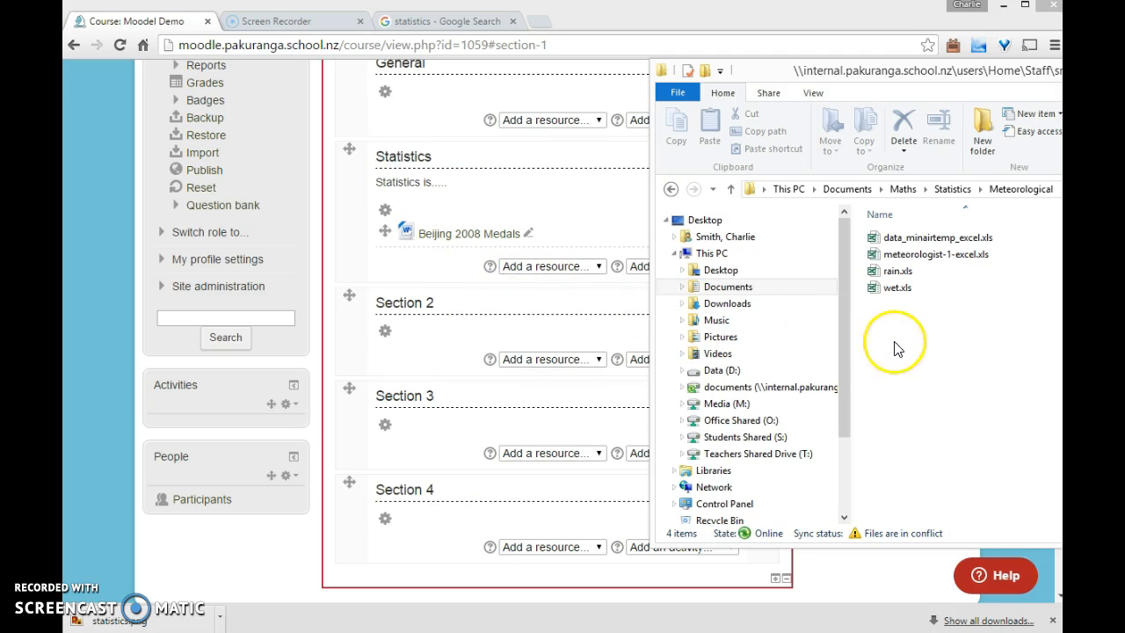
drag(967, 345, 895, 242)
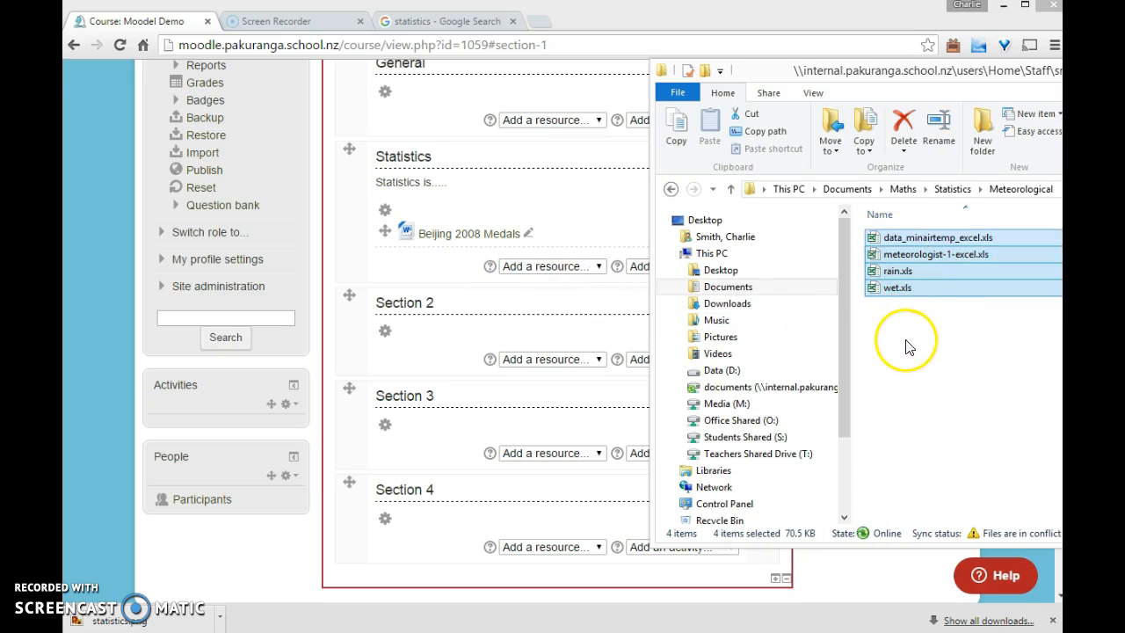
right_click(894, 279)
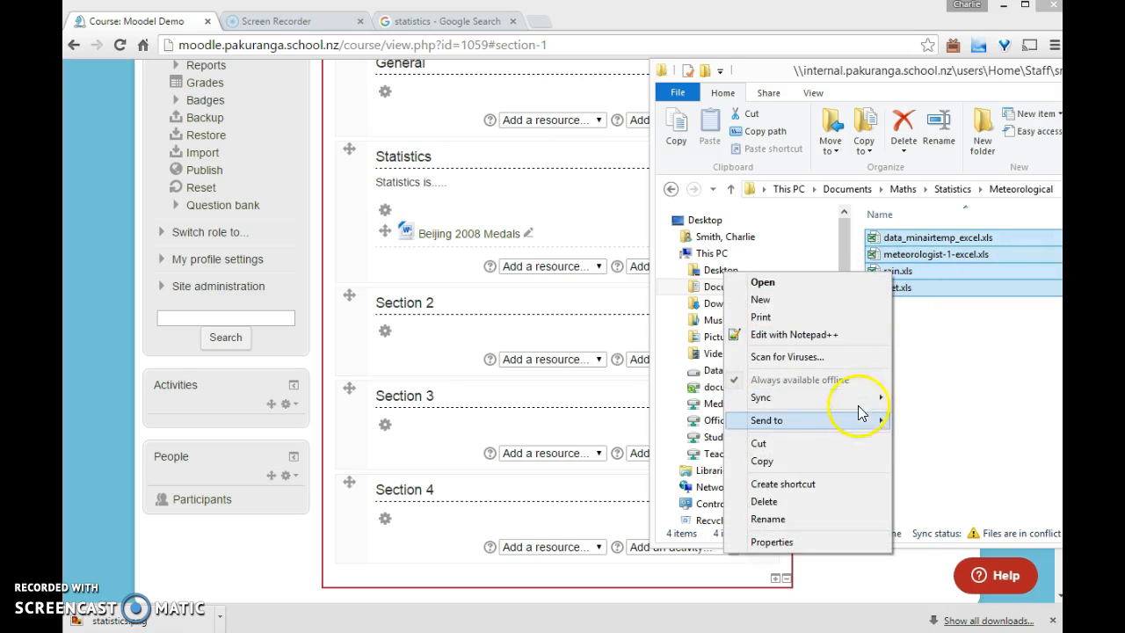
mouse_move(854, 422)
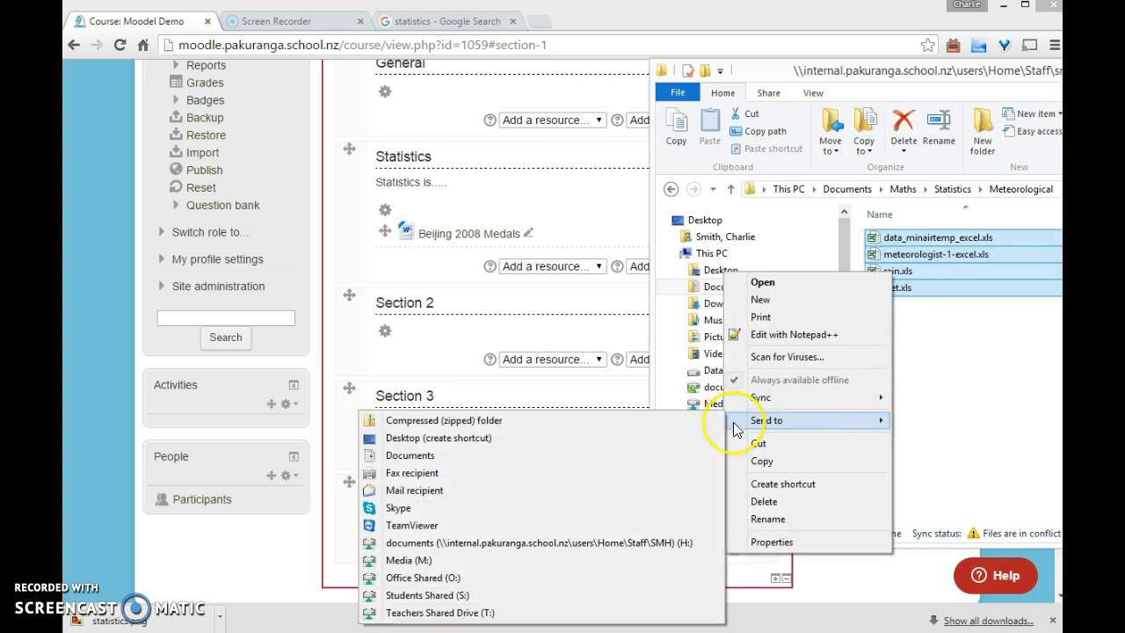
click(507, 423)
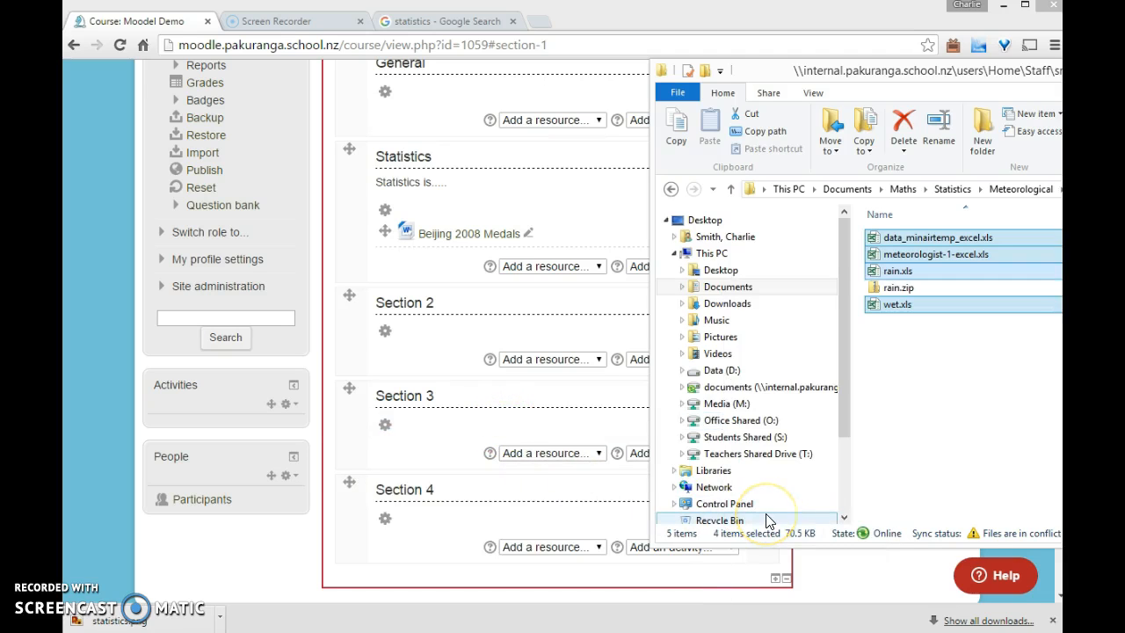
click(957, 429)
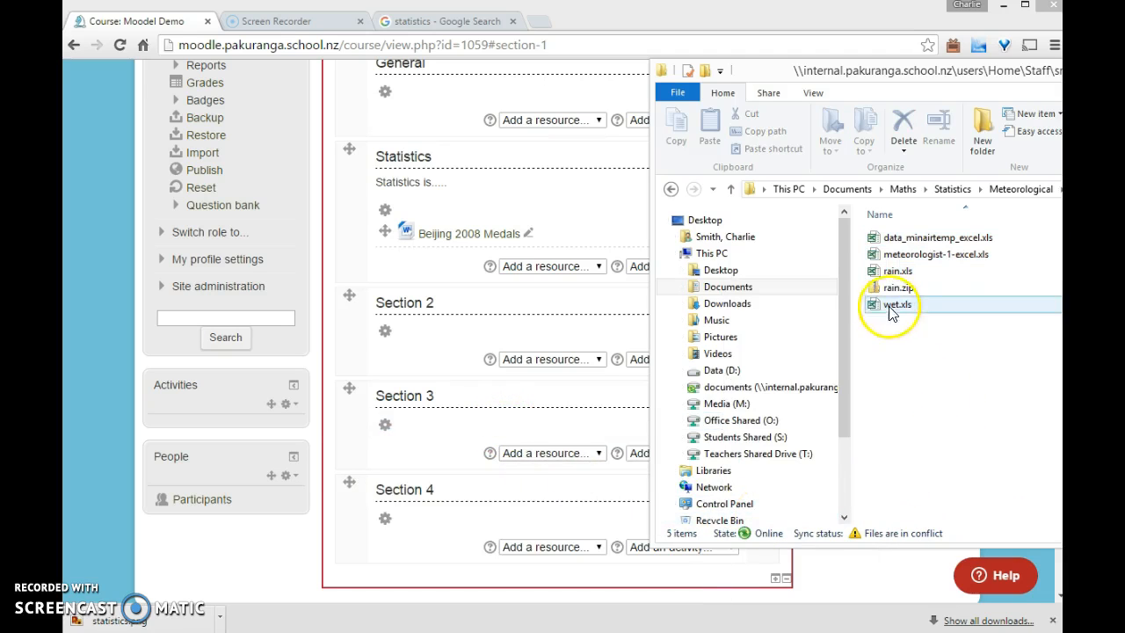
- Add rain.zip from File Explorer to the Statistics section, unzipping it into a folder, and rename that folder as Meteorological files
drag(897, 293, 446, 248)
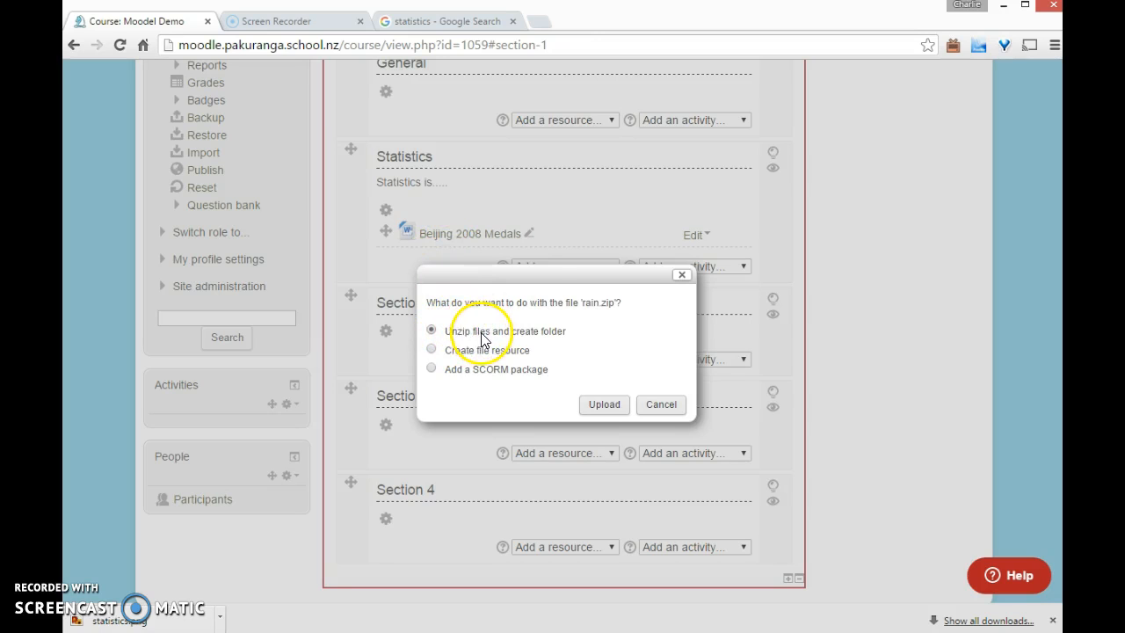
click(607, 405)
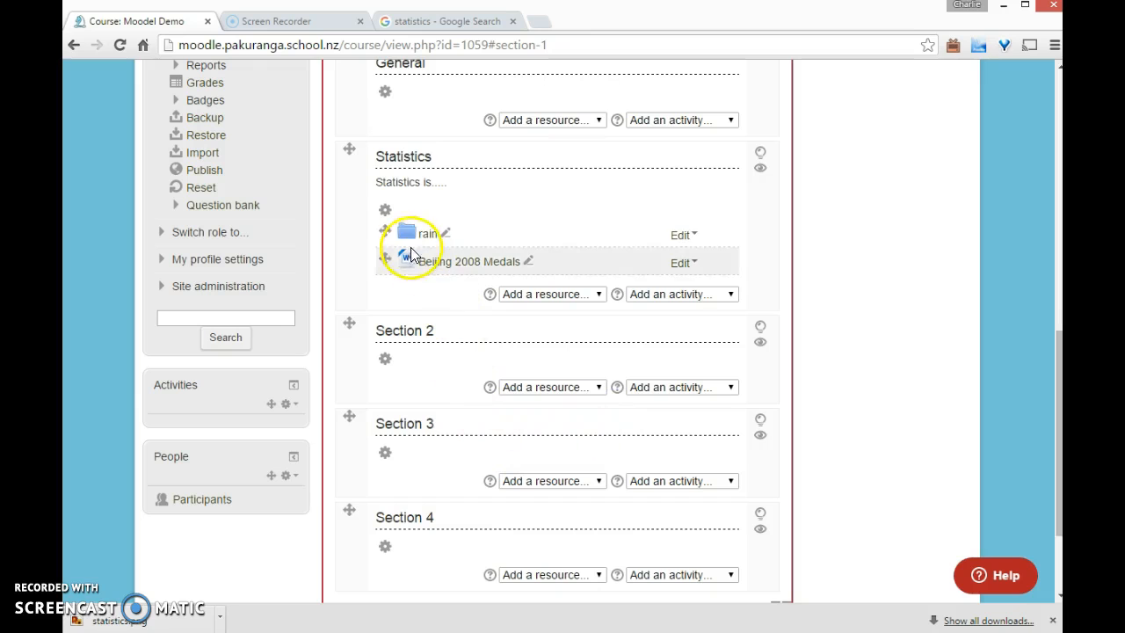
click(446, 234)
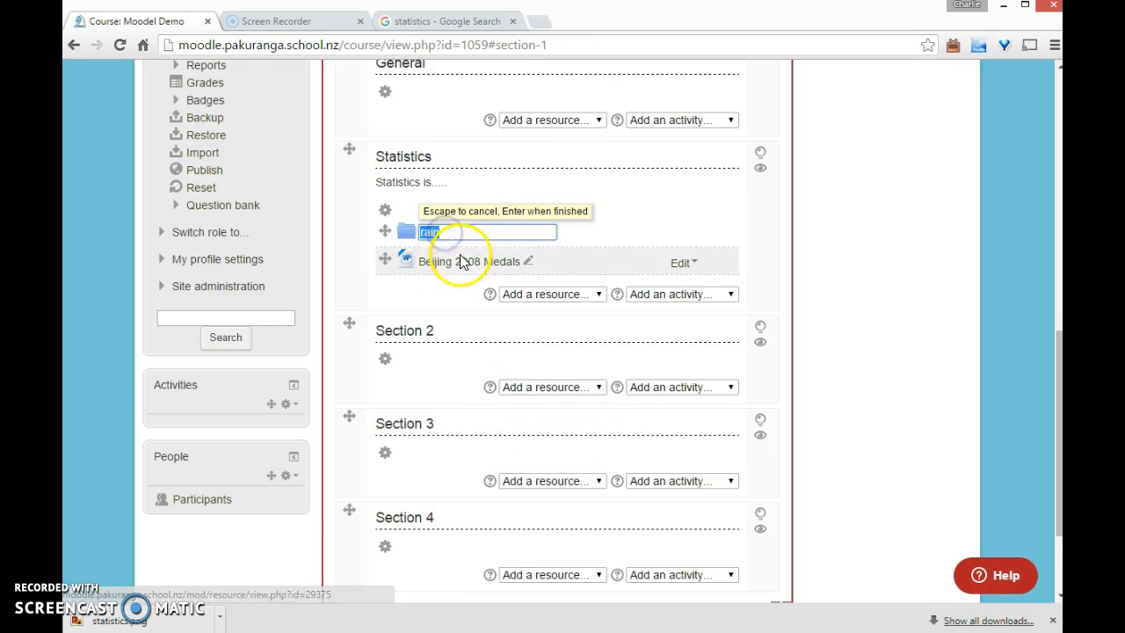
text(Meteorolo)
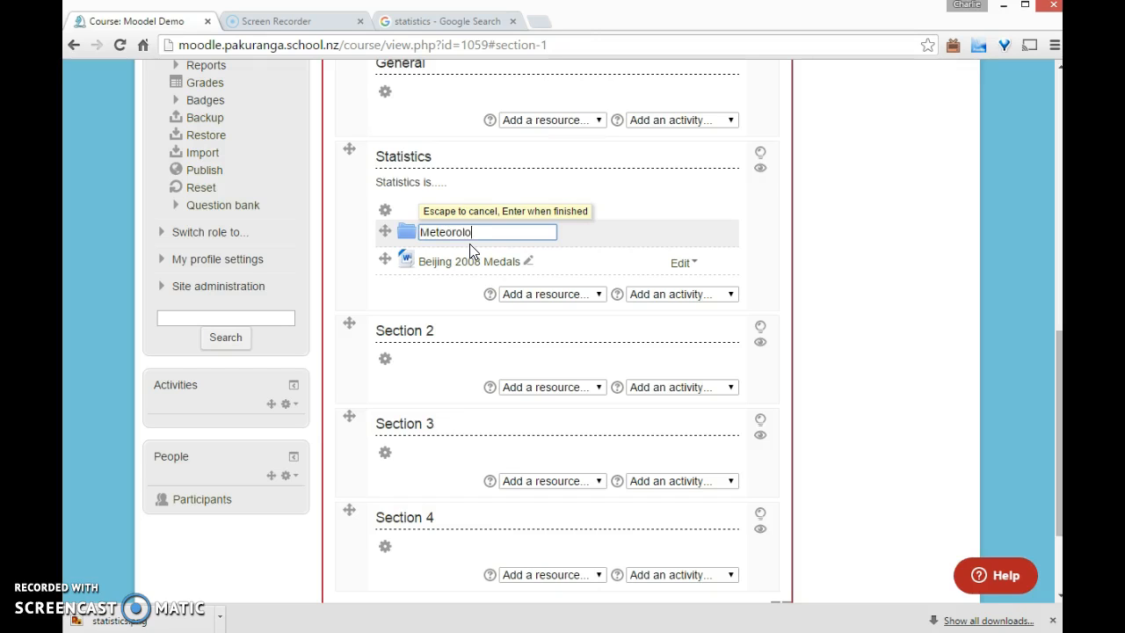
text(gical files)
key(Return)
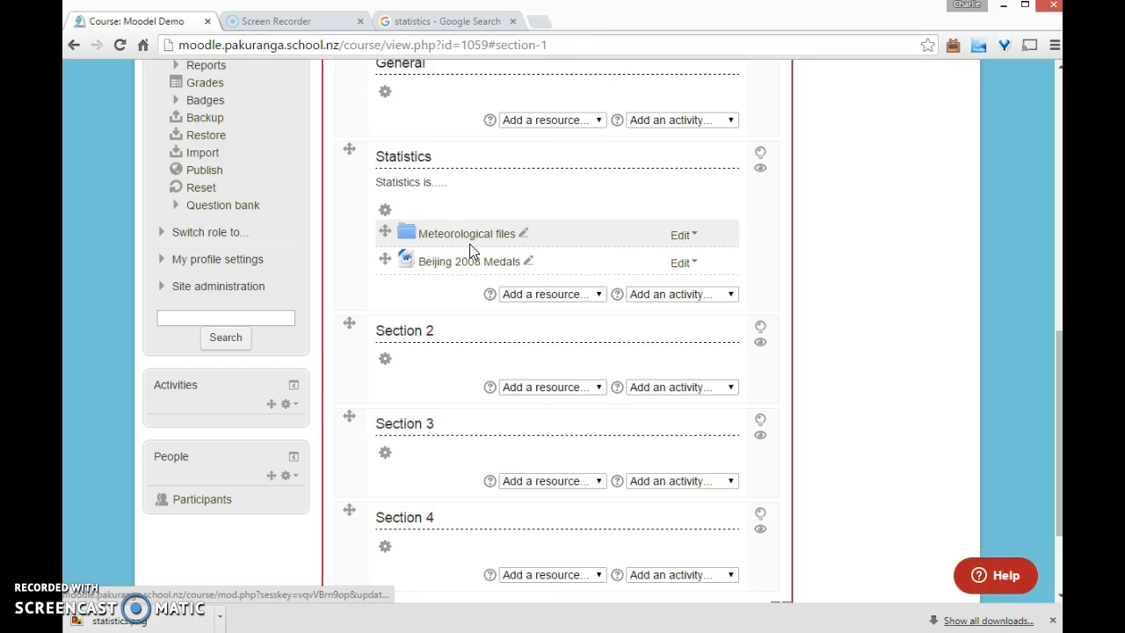
- Turn course editing off and open the Meteorological files folder in the Statistics section to view its contents
scroll(784, 370, up, 9)
click(910, 208)
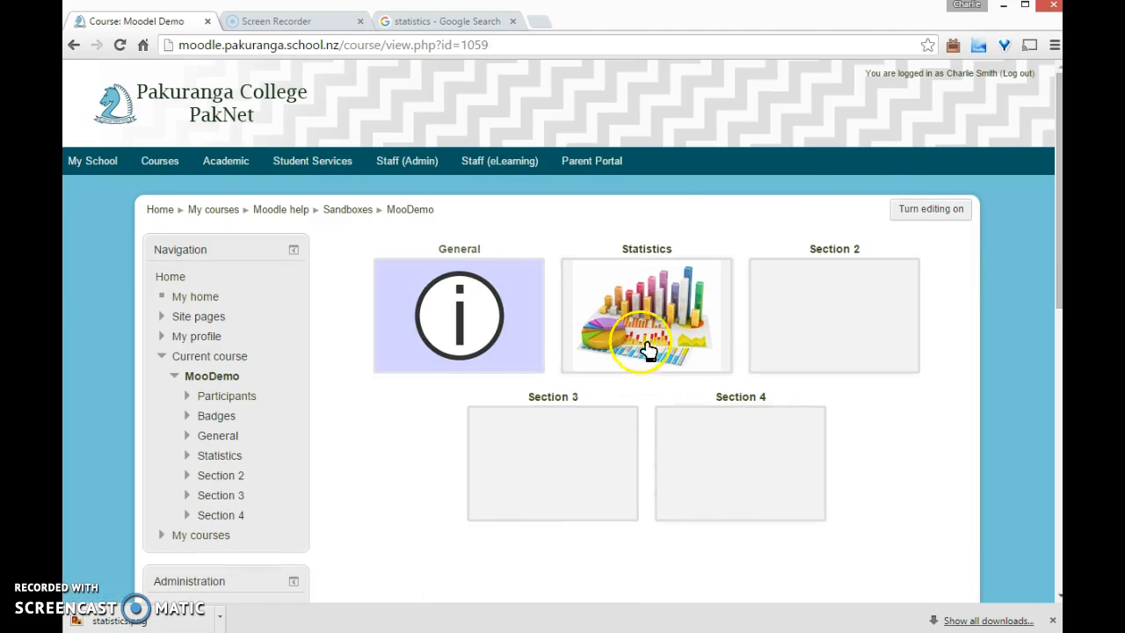
click(646, 321)
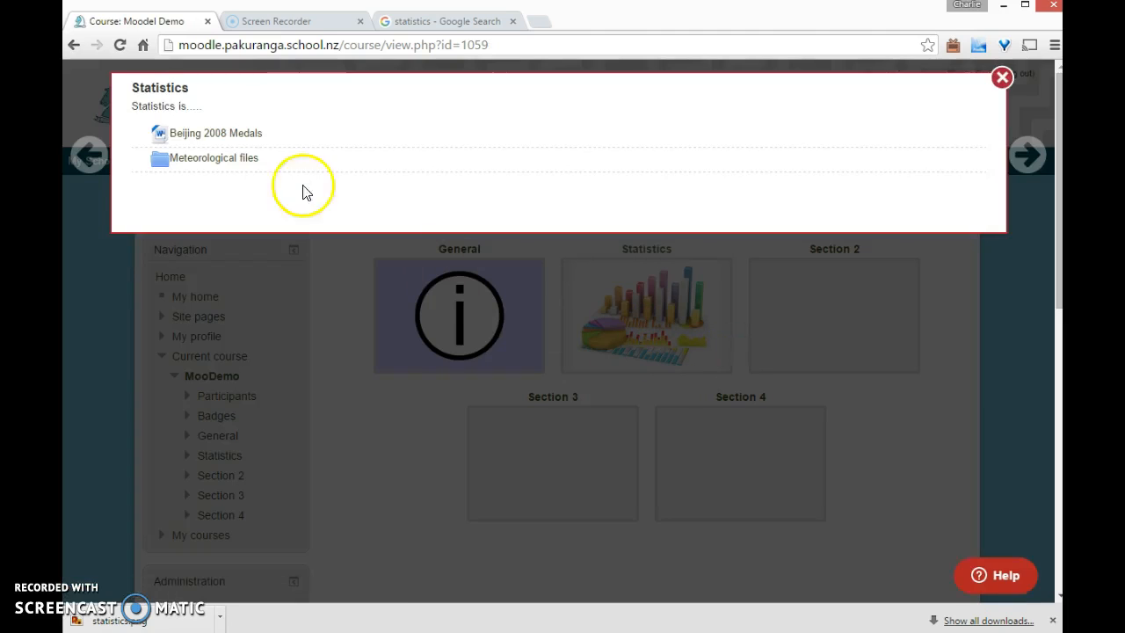
click(197, 157)
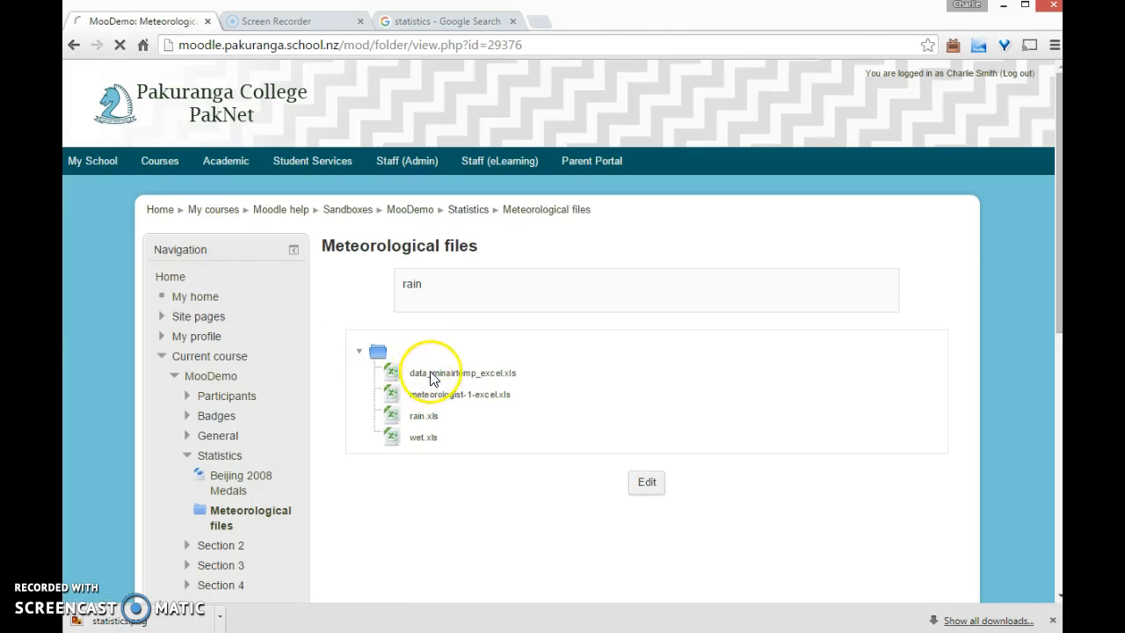